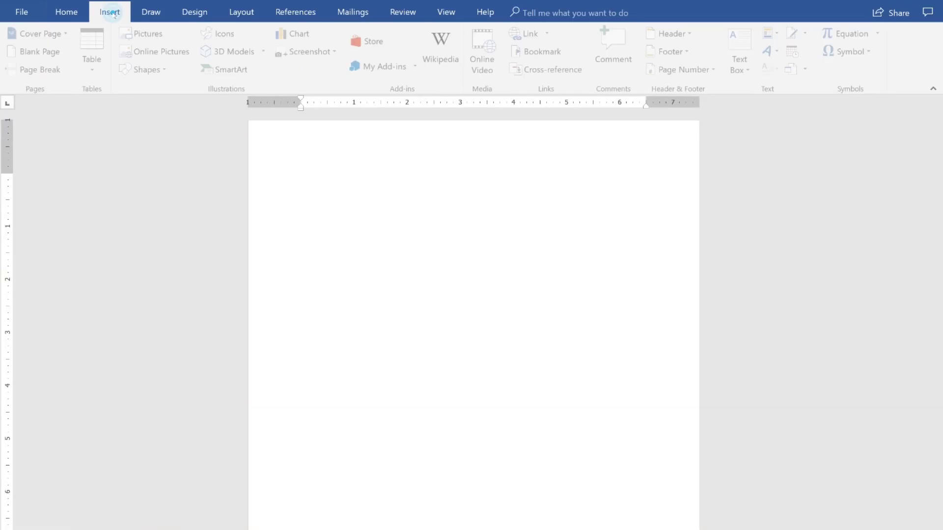
Insert a 4-column, 8-row table and select the whole table
left_click(94, 62)
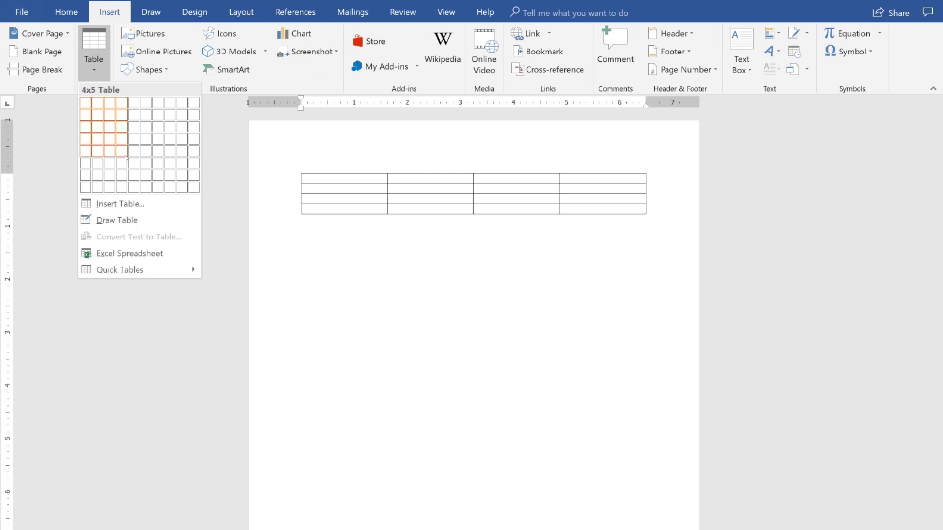
left_click(124, 188)
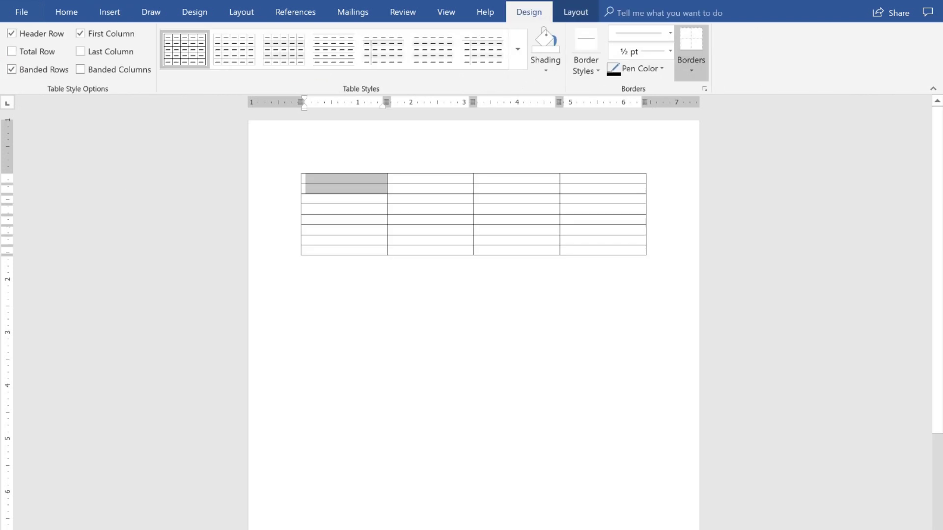
left_click_drag(344, 184, 638, 251)
In Table Properties, set columns to 1.49 inches wide and rows to exactly 1 inch tall
right_click(360, 183)
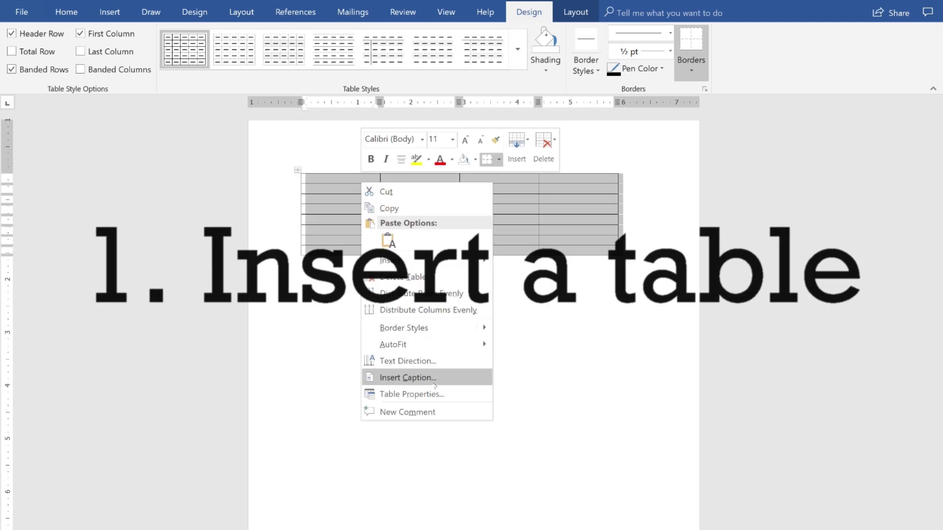
left_click(412, 394)
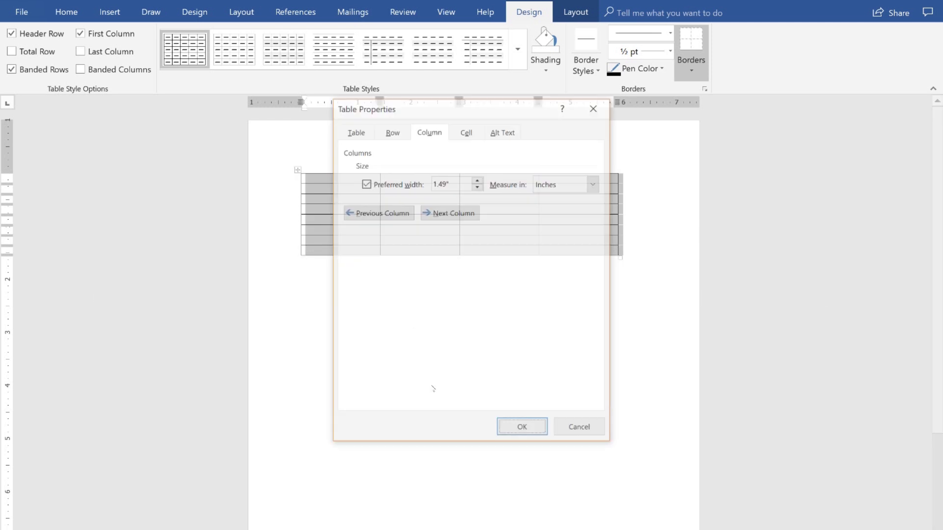
left_click(354, 131)
left_click(391, 131)
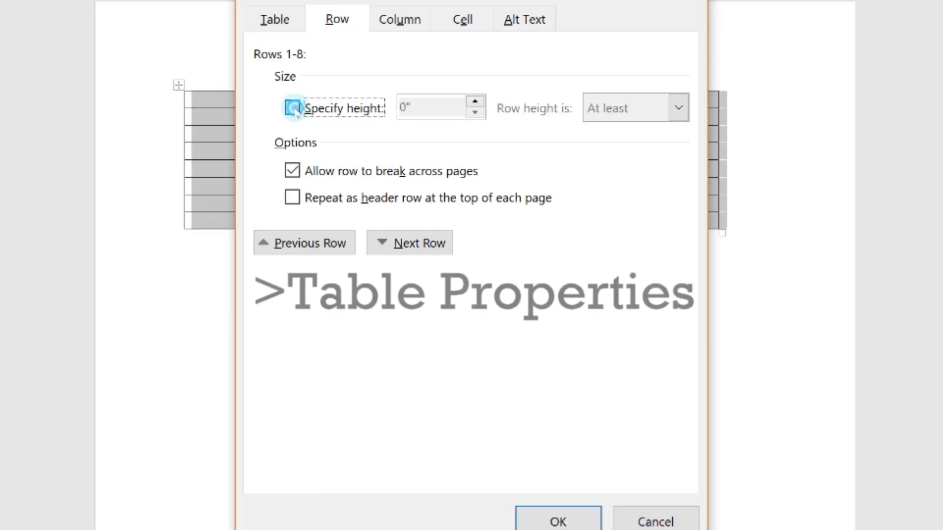
left_click(420, 184)
left_click(408, 107)
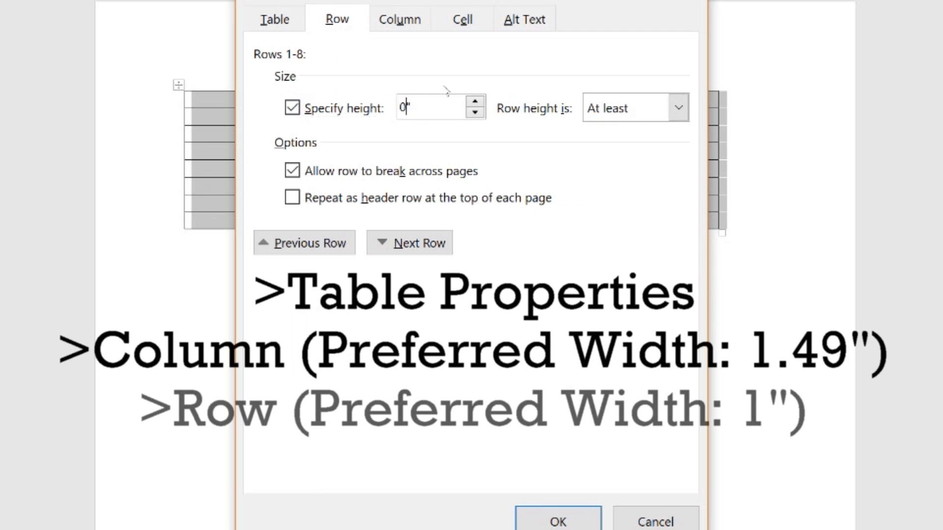
key("BackSpace")
key("BackSpace")
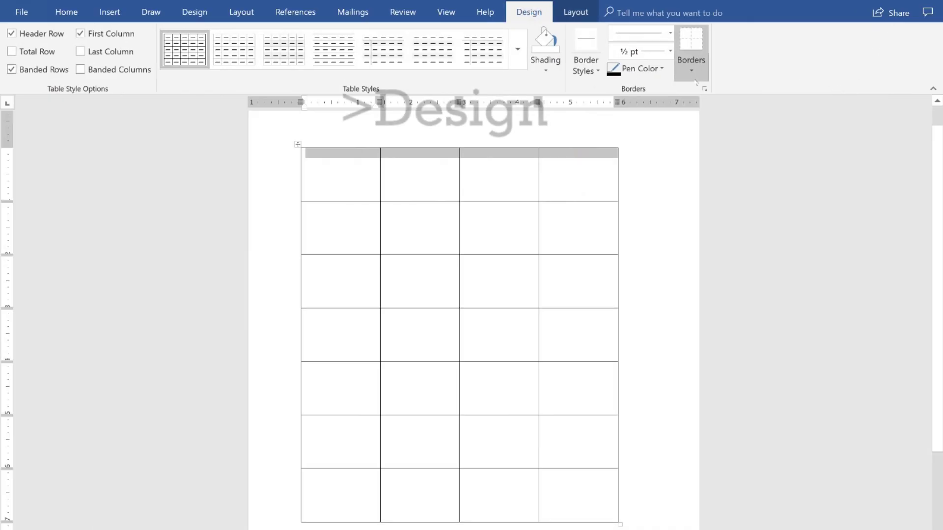
left_click(692, 73)
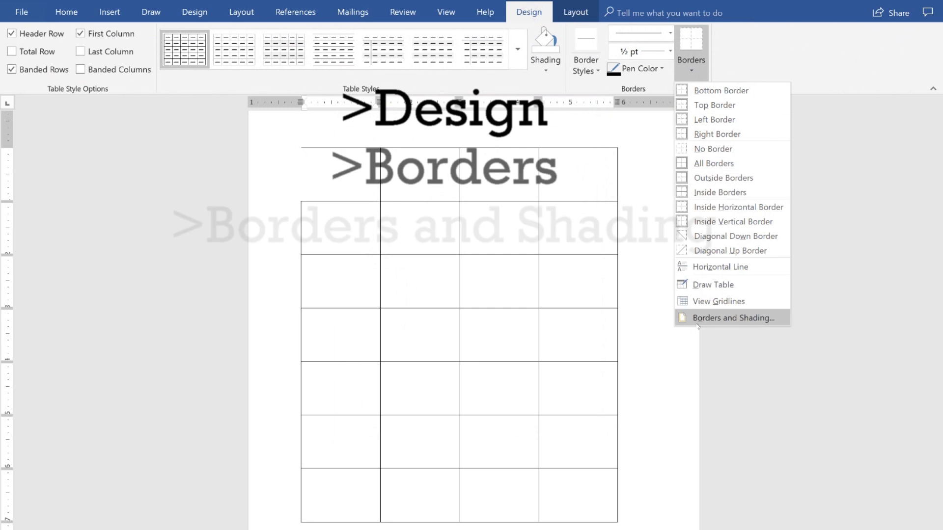
Give the top row thick 6 pt turquoise borders
left_click(697, 321)
left_click(461, 342)
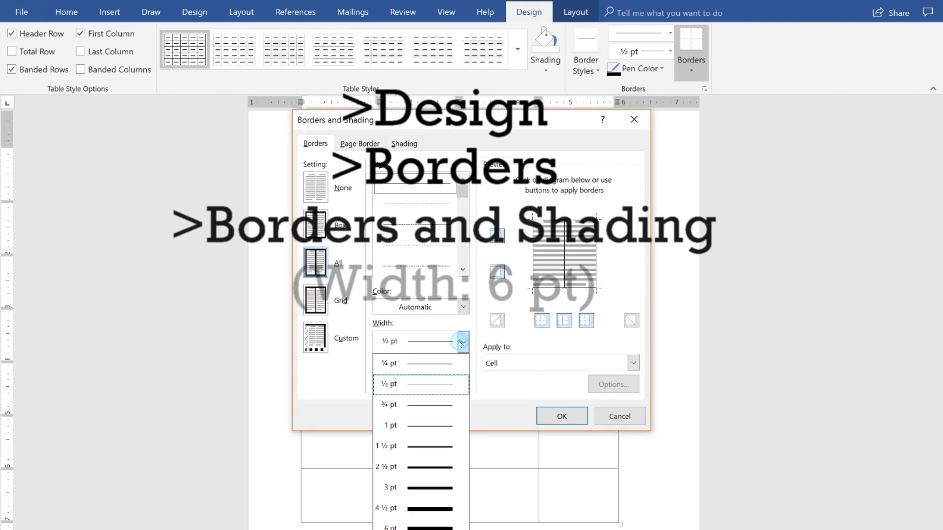
left_click(423, 526)
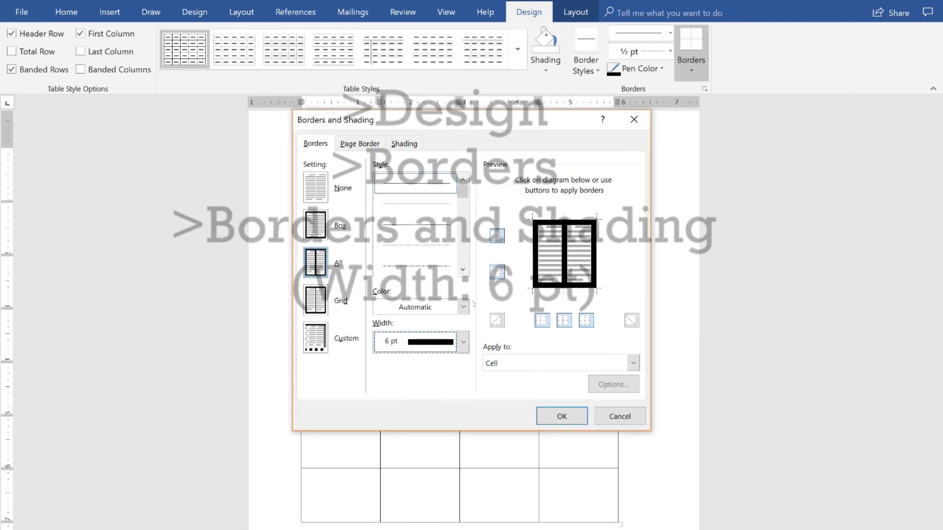
left_click(463, 307)
left_click(440, 420)
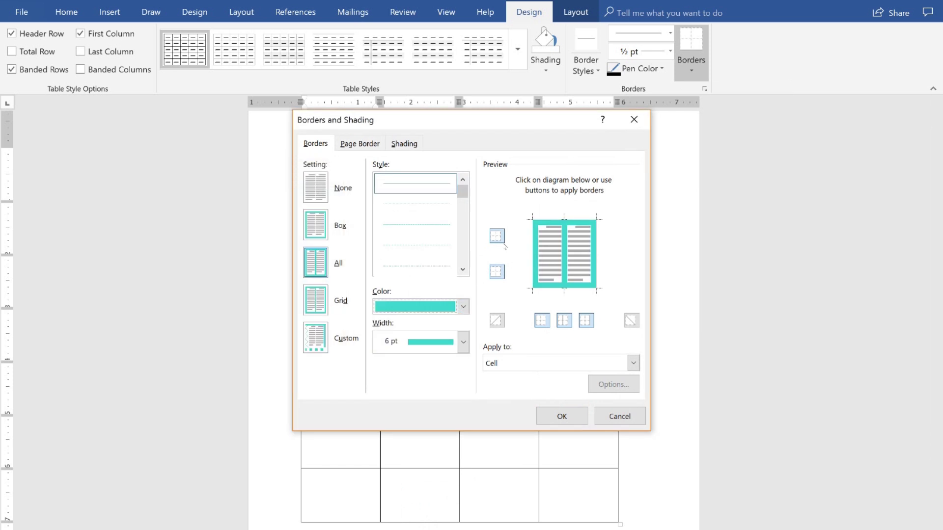
key("Return")
Shade the first cell light turquoise using custom colour RGB 148/230/228
right_click(307, 158)
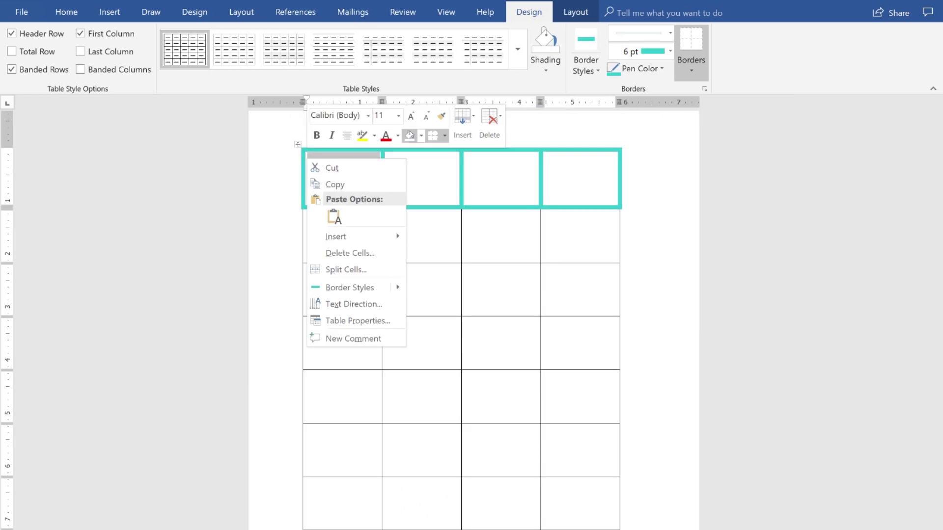
left_click(422, 136)
left_click(433, 251)
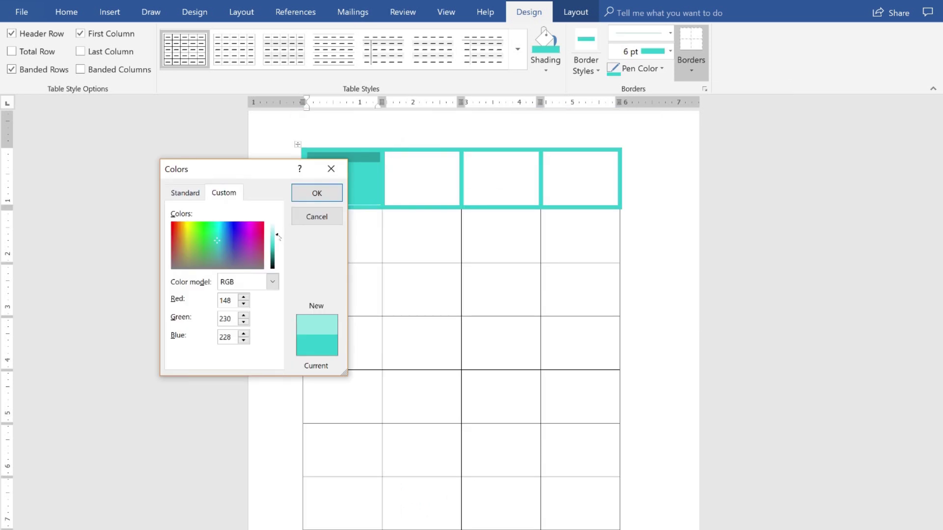
left_click(316, 194)
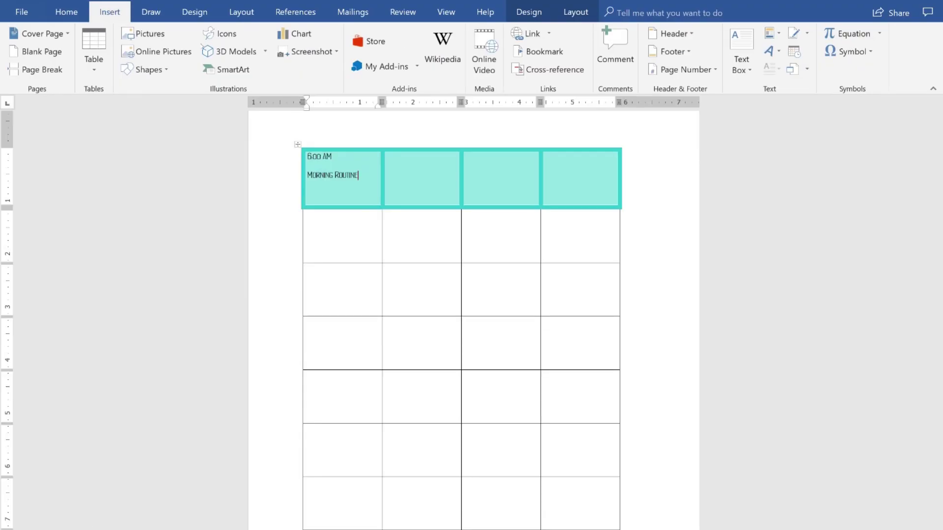
Insert a coffee-cup icon into the first cell, set it in front of text, and position it
left_click(218, 33)
left_click(477, 260)
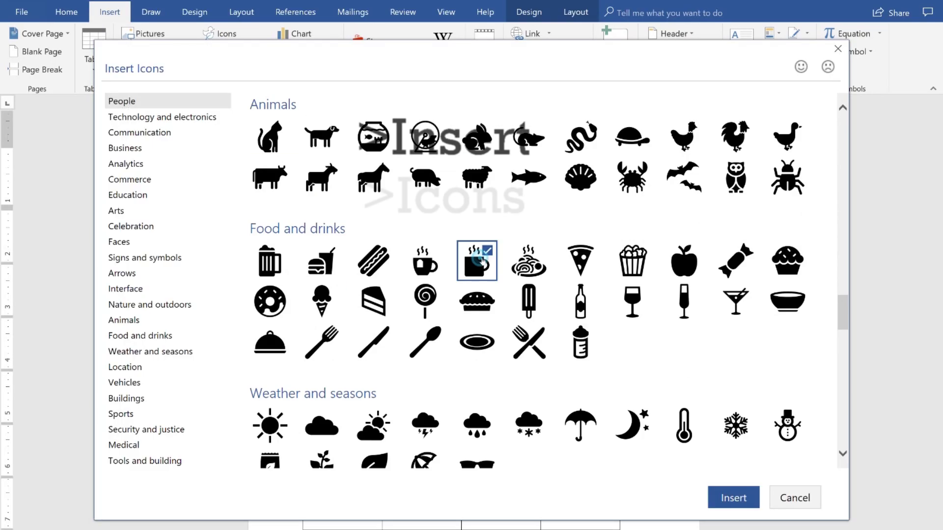
left_click(733, 498)
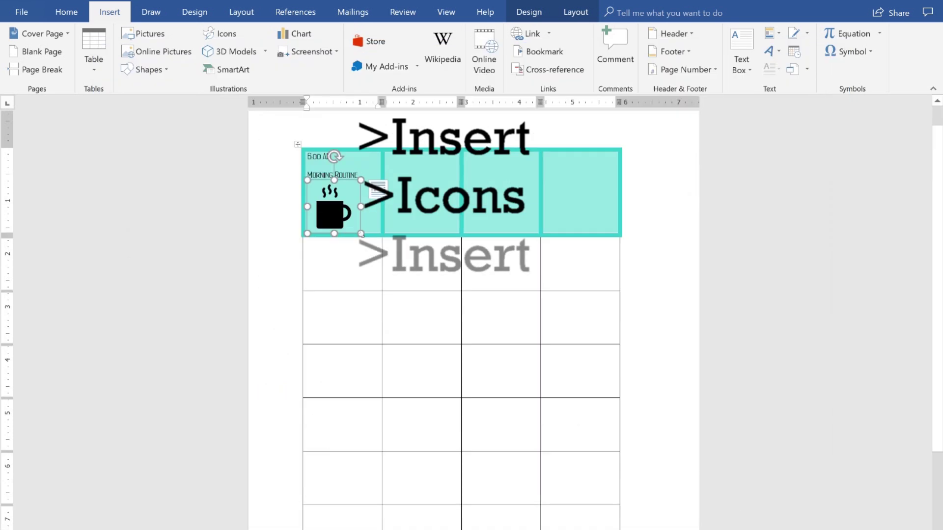
right_click(332, 202)
mouse_move(400, 377)
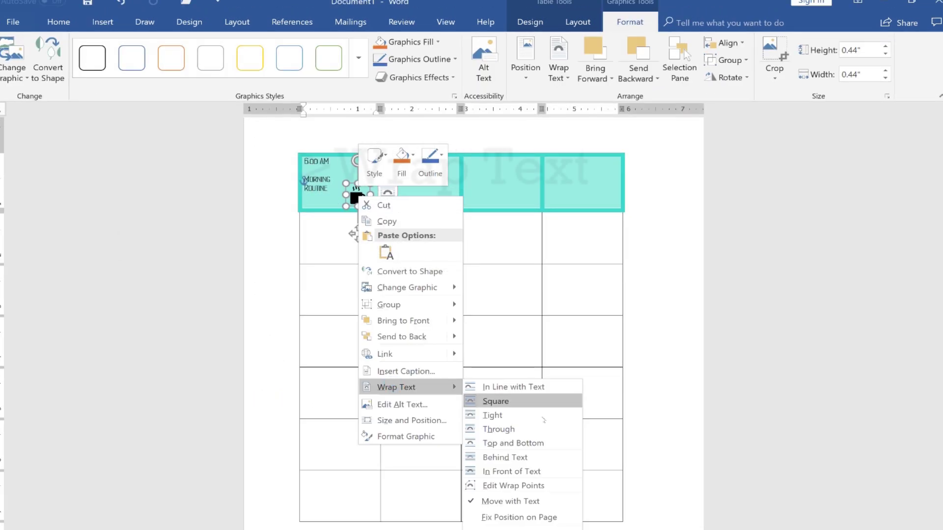
left_click(533, 471)
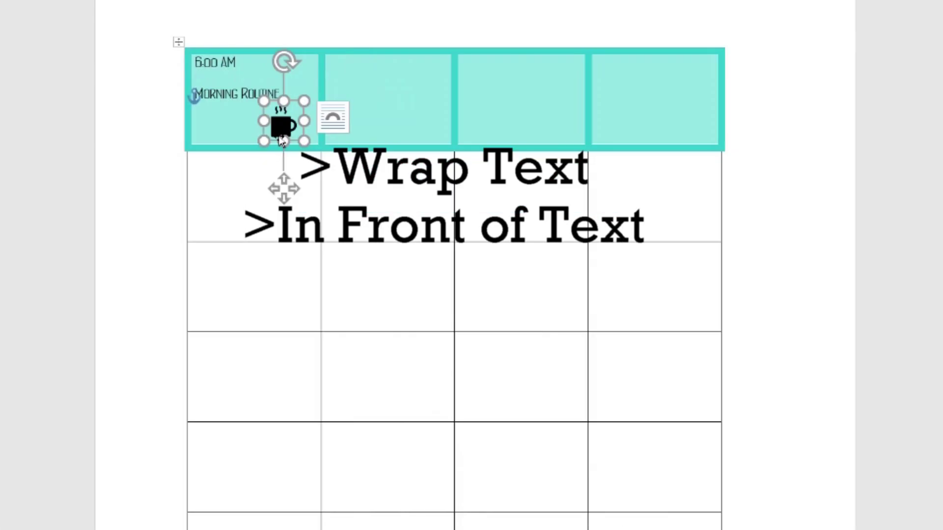
left_click_drag(284, 121, 291, 115)
Colour the coffee-cup icon teal
right_click(291, 118)
left_click(361, 44)
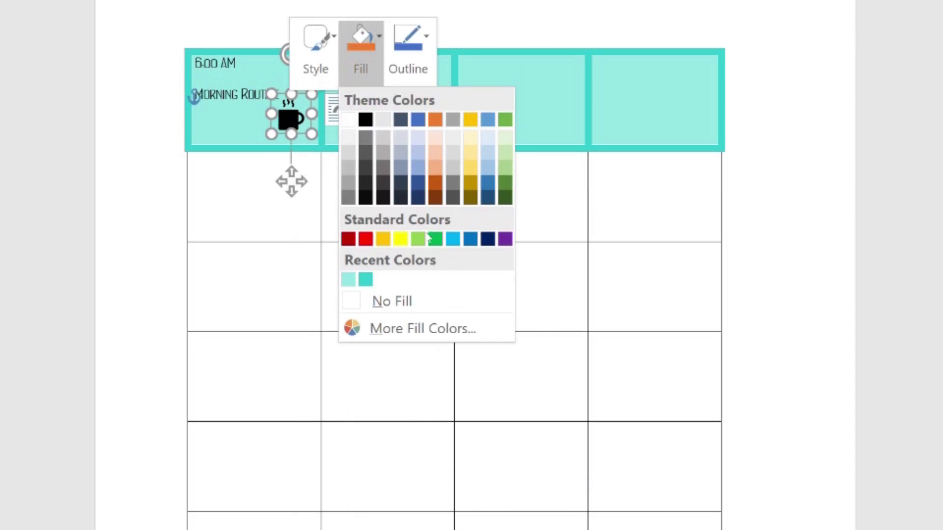
left_click(364, 280)
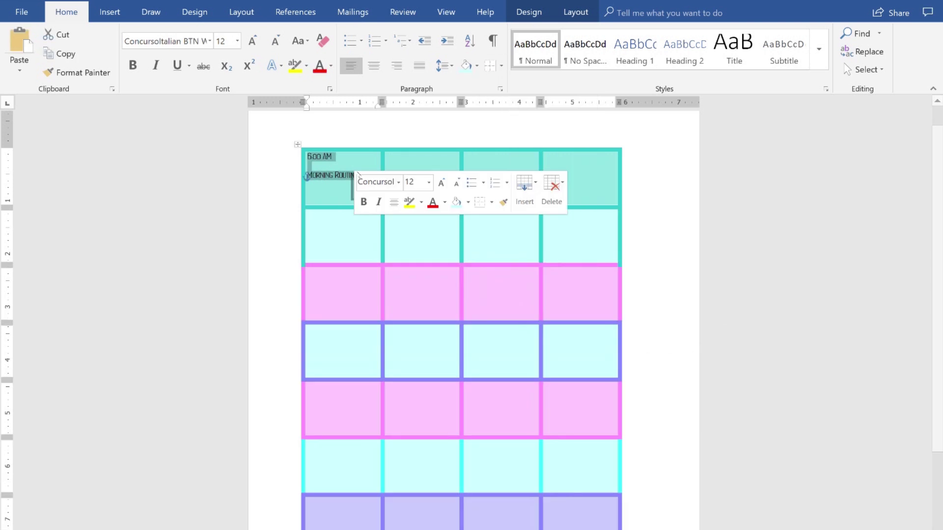
left_click(432, 167)
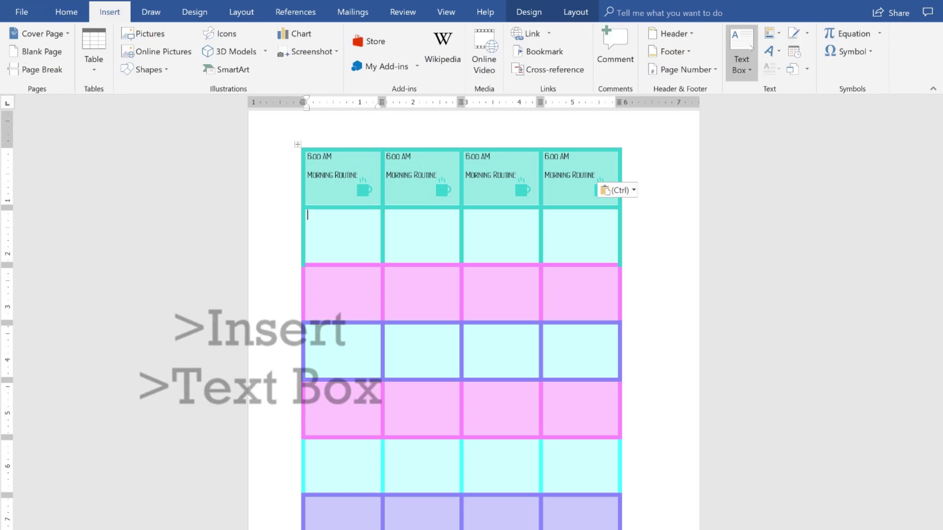
left_click(743, 53)
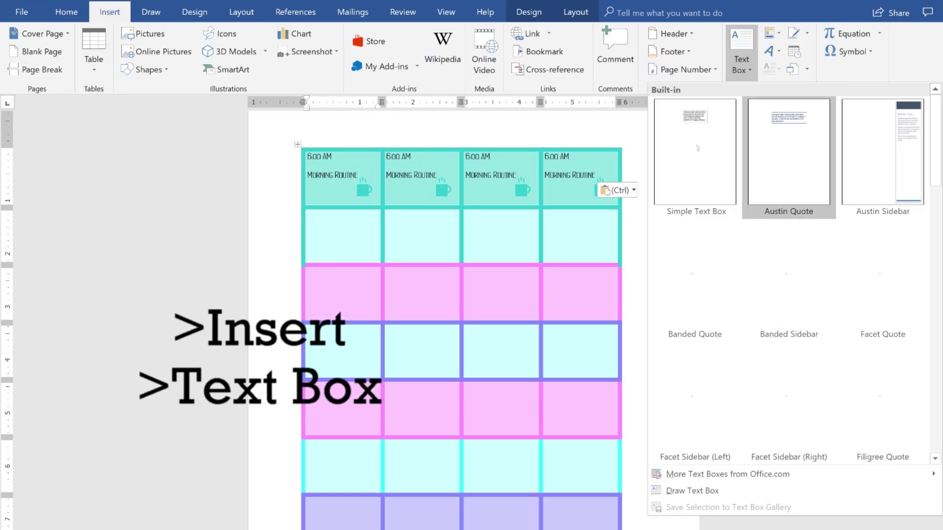
Add a no-fill text box of hour numbers starting at 6 beside the table's first column
left_click(692, 157)
right_click(411, 249)
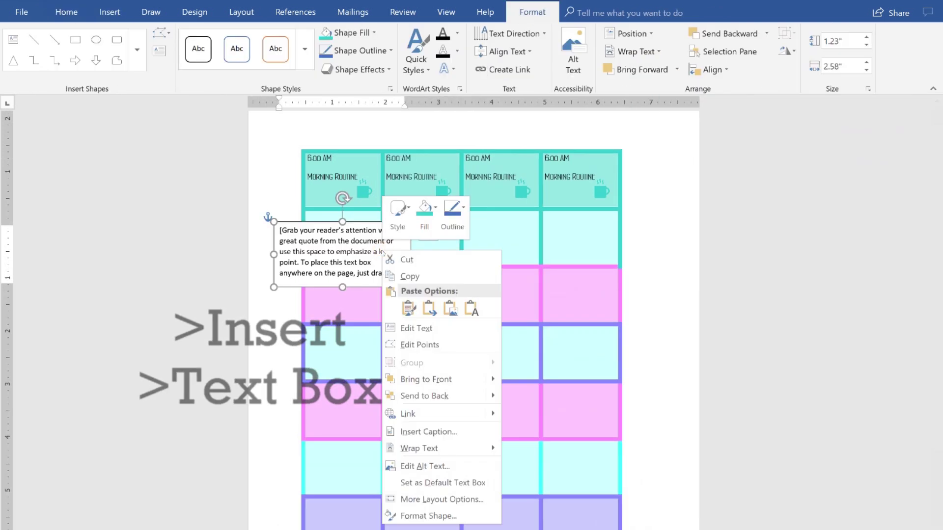
left_click(425, 216)
left_click(450, 366)
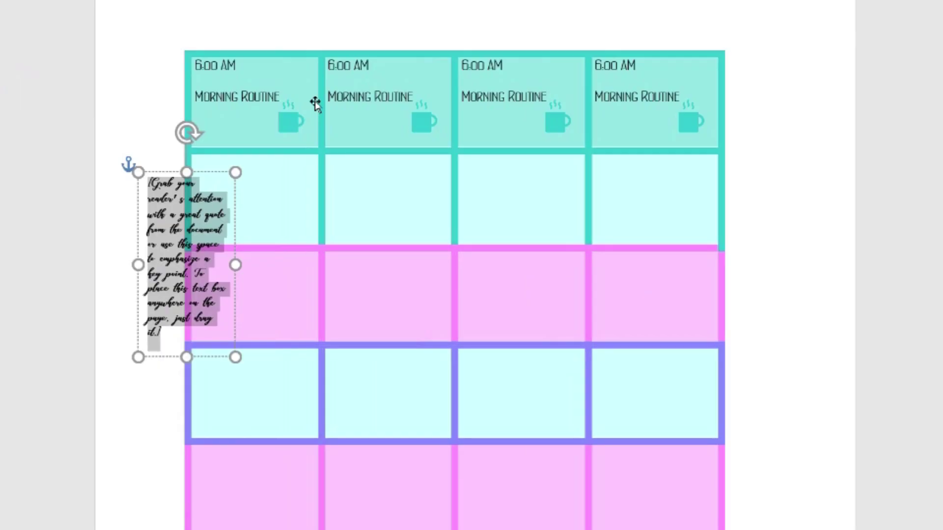
type("6")
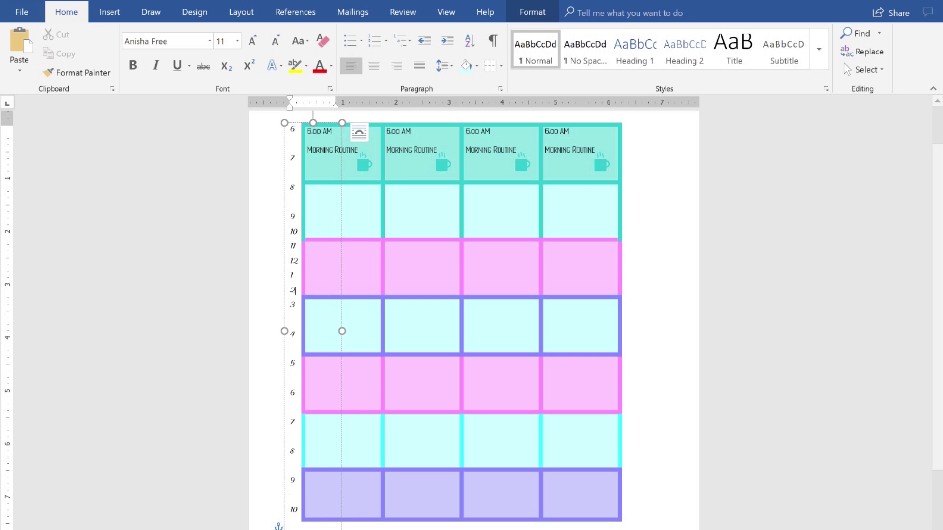
scroll(300, 156, "up", 1)
left_click_drag(309, 154, 290, 155)
key("Escape")
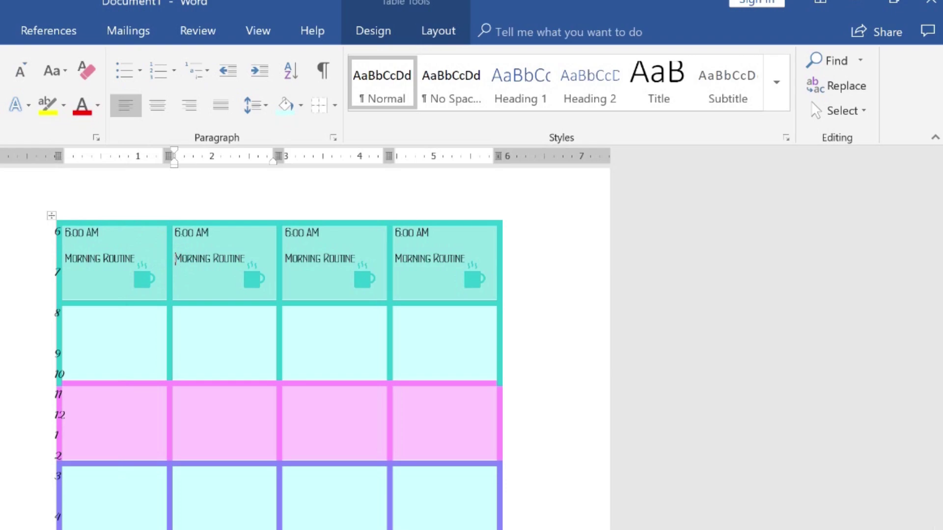
Put a coloured empty checkbox symbol before Morning Routine and nudge the 6:00 PM Plan box left
left_click(109, 12)
left_click(828, 94)
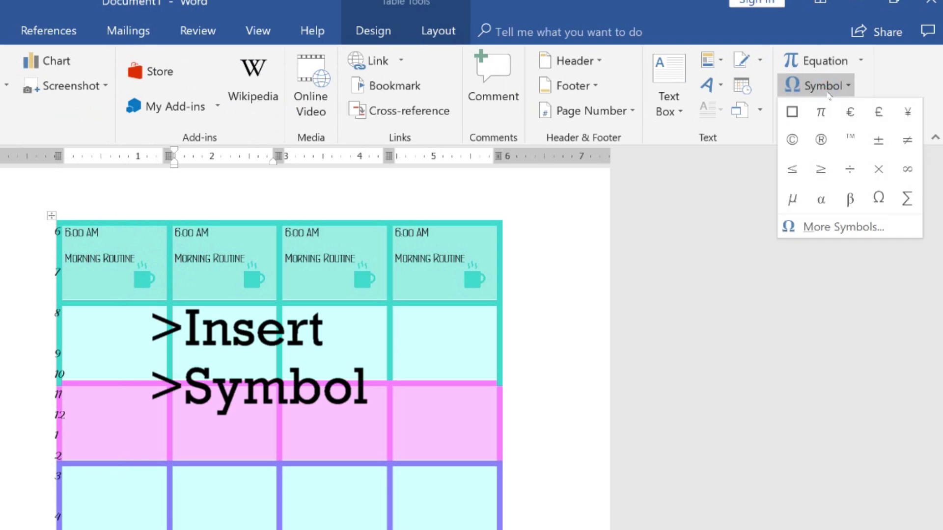
left_click(793, 112)
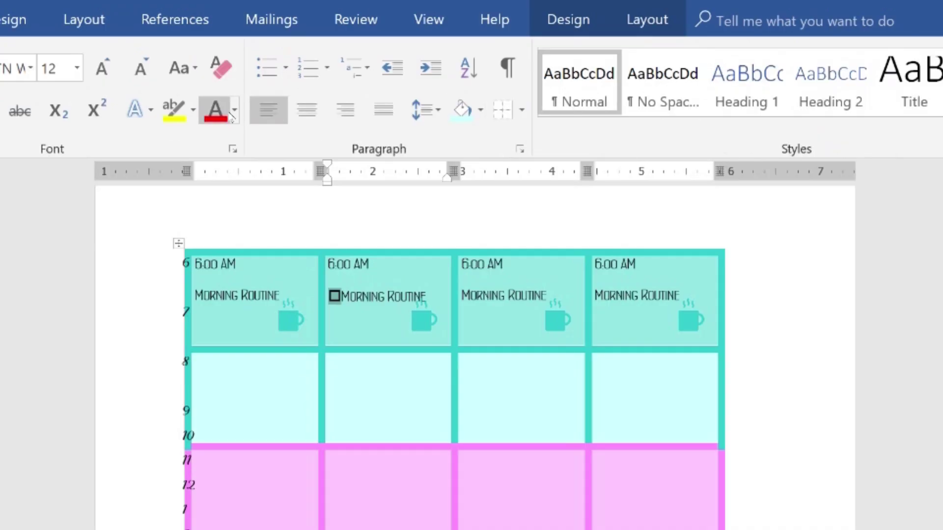
left_click(236, 112)
left_click(209, 182)
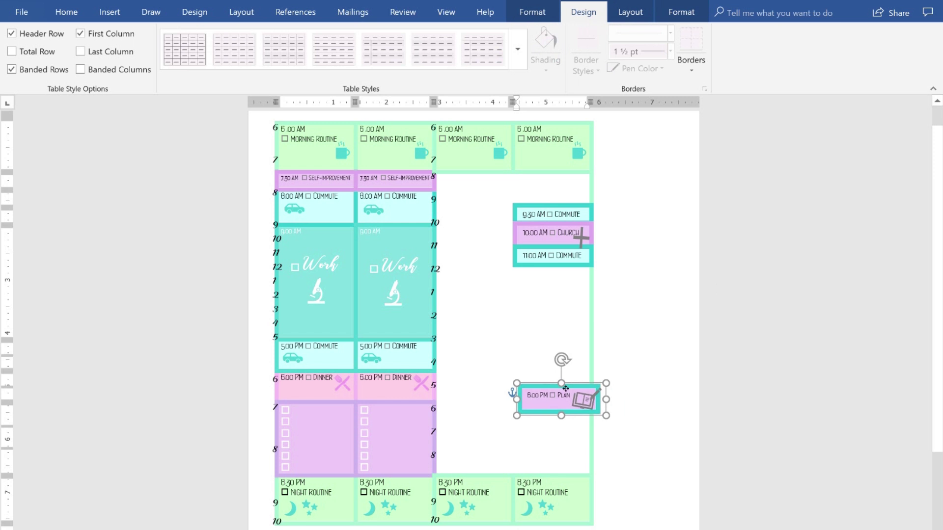
left_click_drag(566, 388, 552, 399)
Draw a new text box rectangle and move it down just above the Plan box
left_click(109, 12)
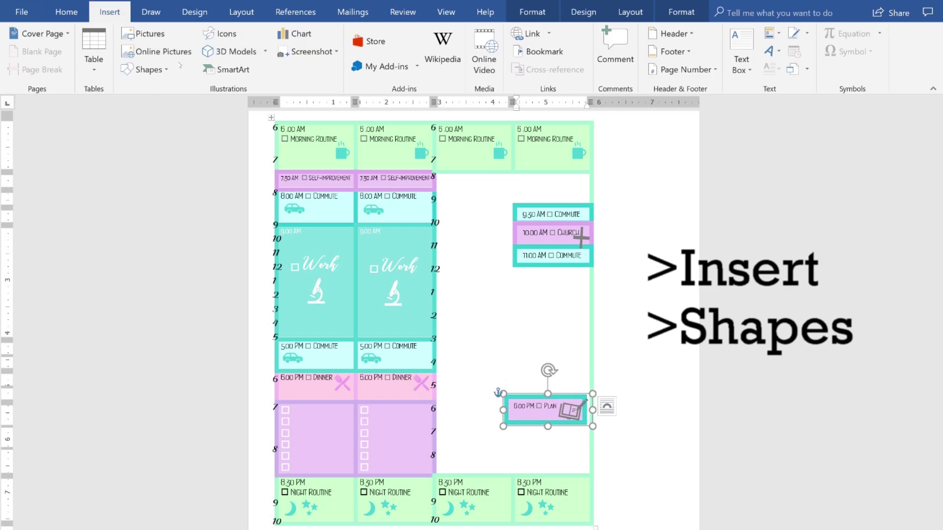
left_click(165, 71)
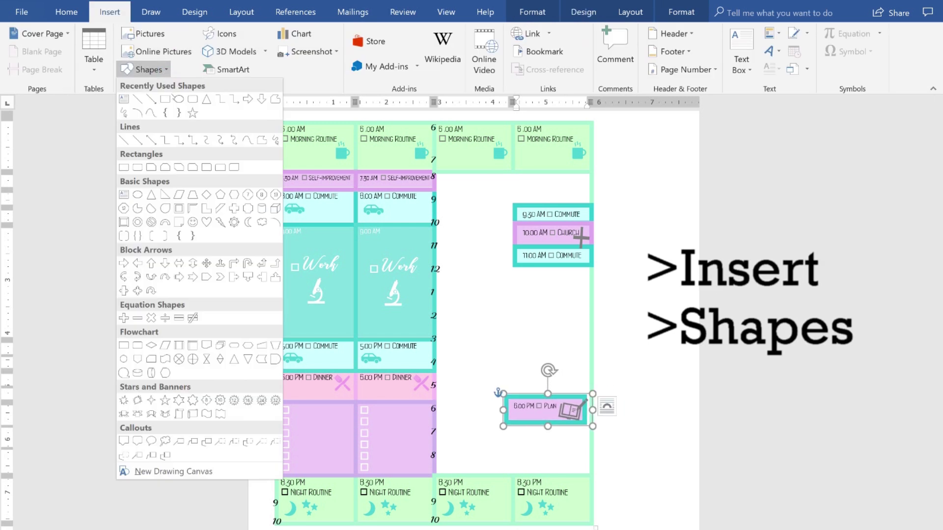
left_click(167, 99)
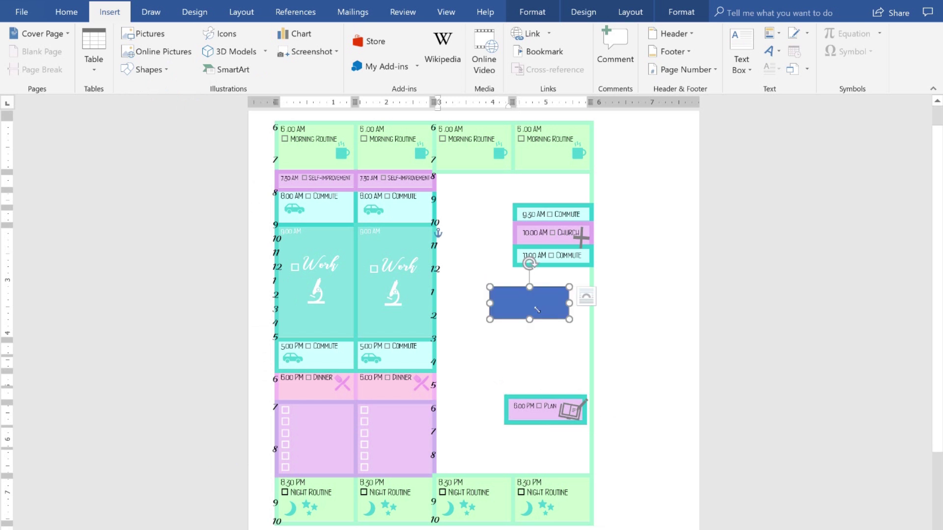
right_click(536, 309)
left_click(532, 310)
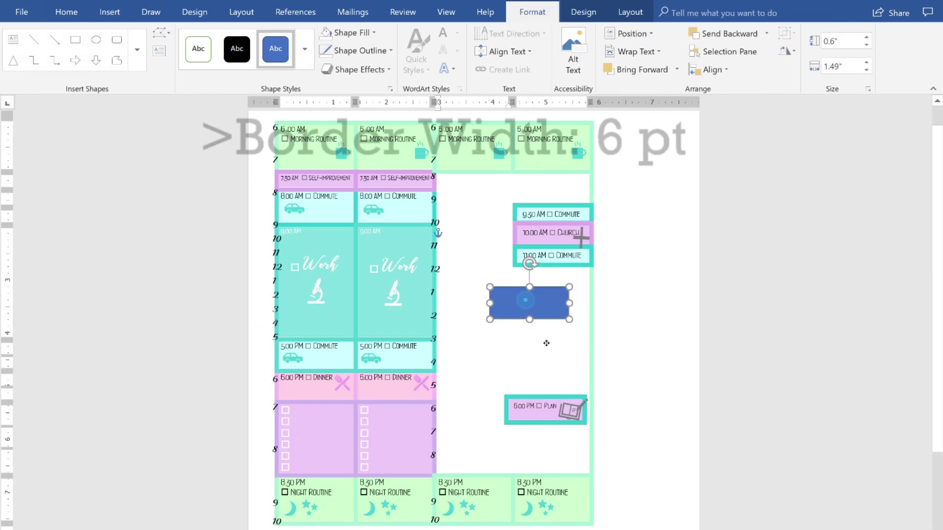
left_click_drag(531, 309, 547, 374)
Fill the rectangle light pink with a 6 pt teal outline and place it beneath 11:00 AM Commute
right_click(550, 373)
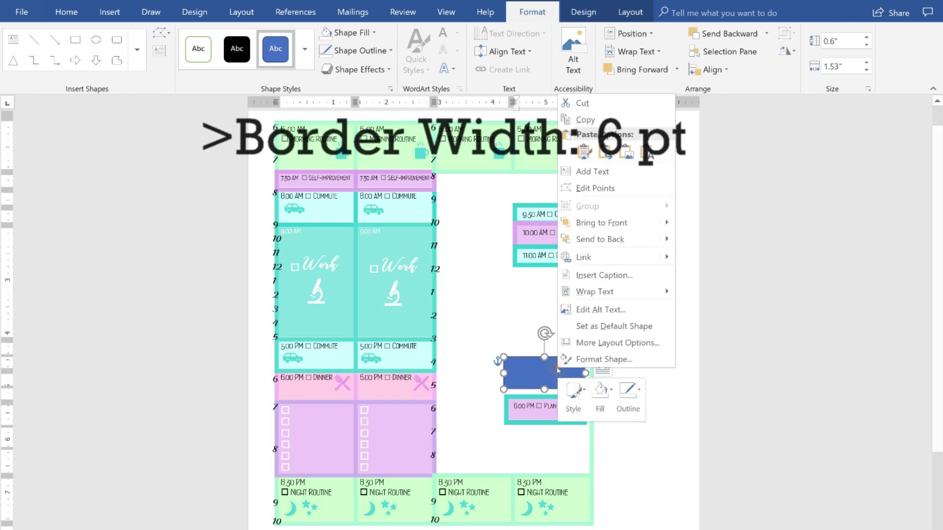
left_click(605, 405)
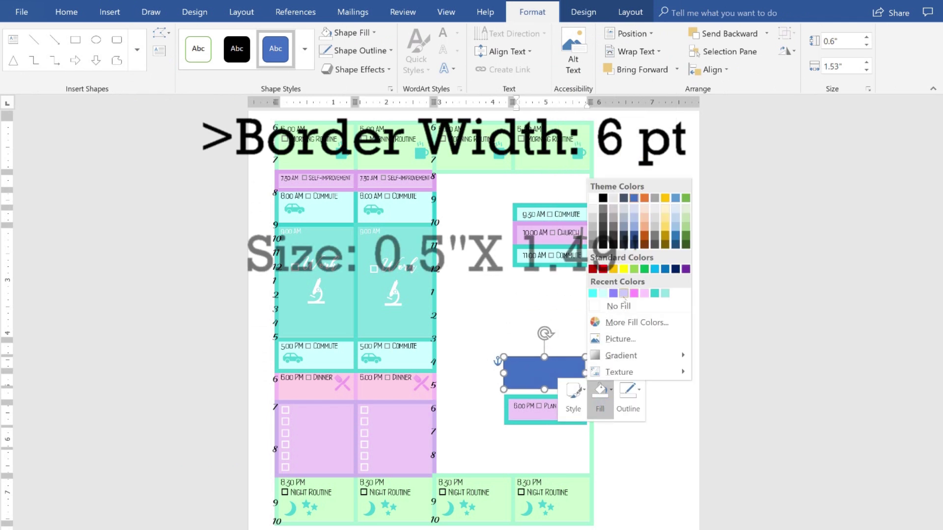
left_click(644, 293)
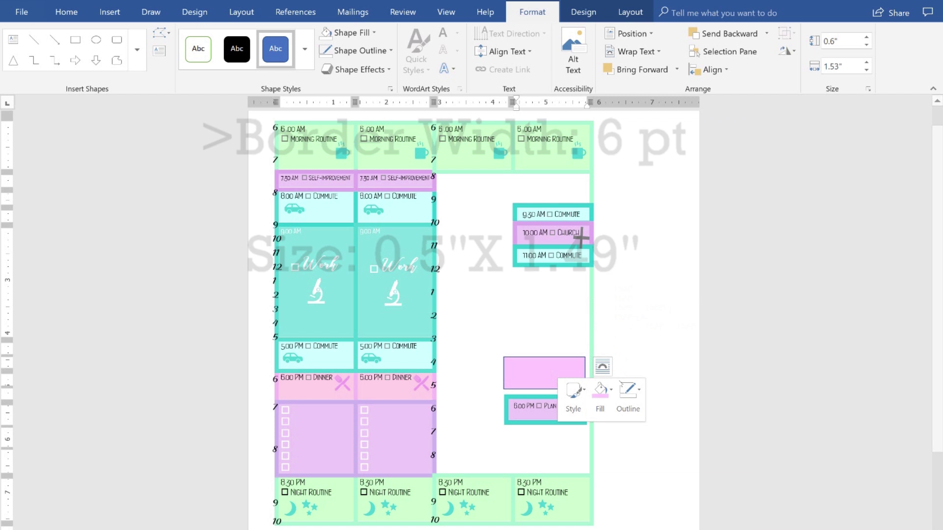
left_click(628, 393)
mouse_move(644, 363)
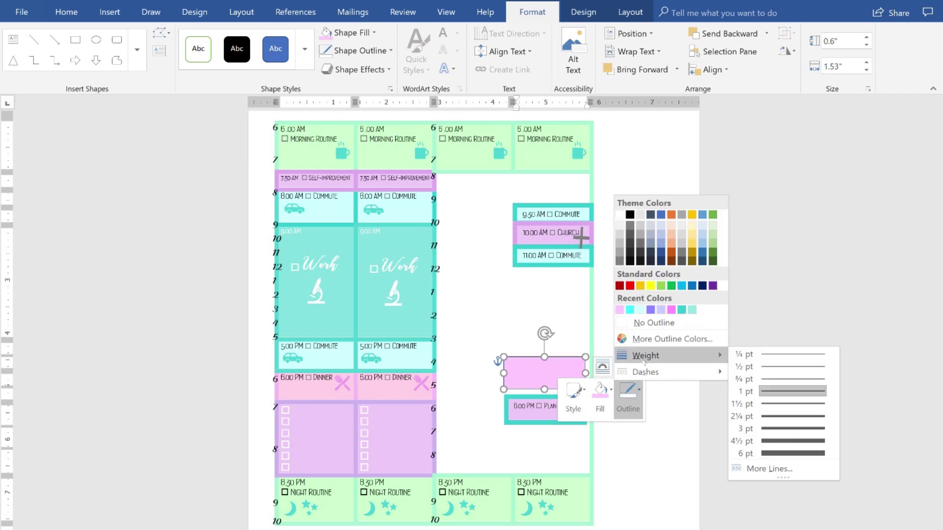
left_click(792, 454)
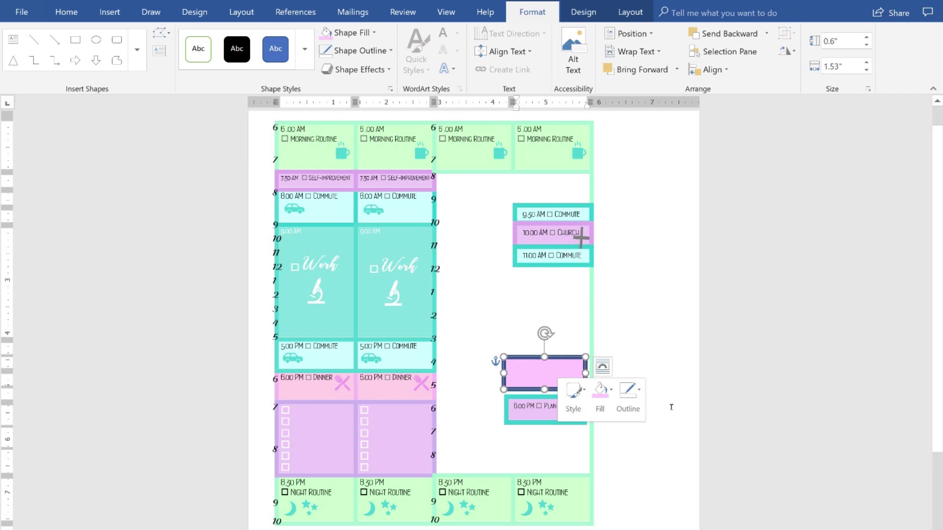
left_click(624, 398)
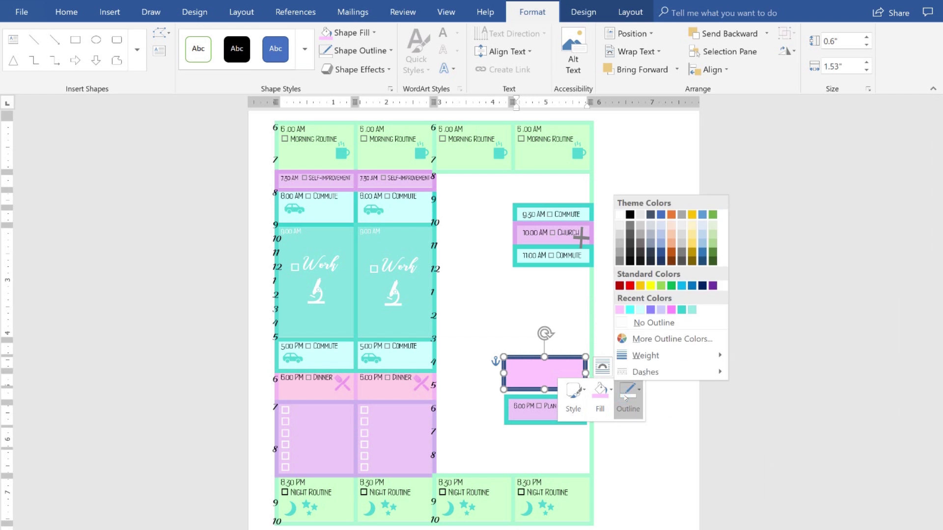
left_click(684, 310)
left_click_drag(546, 370, 555, 291)
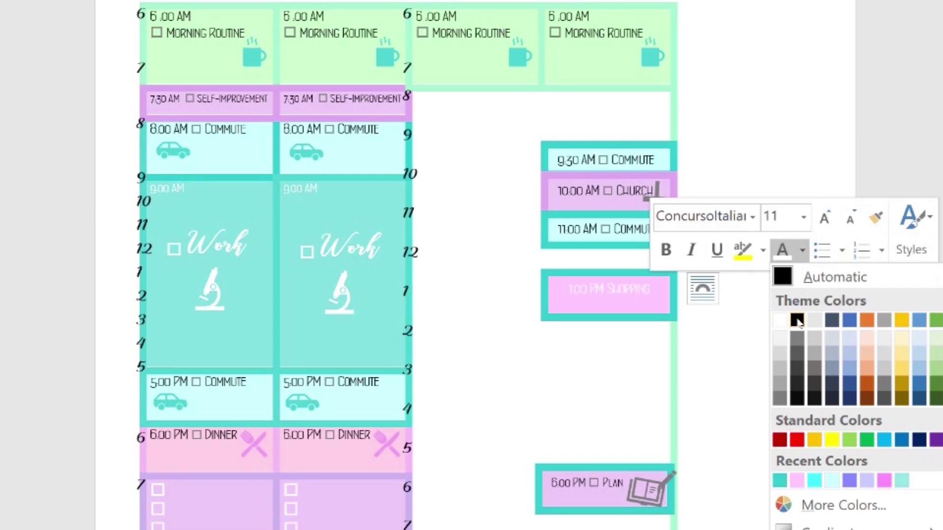
Close the colour choices and scroll down the planner page
left_click(666, 312)
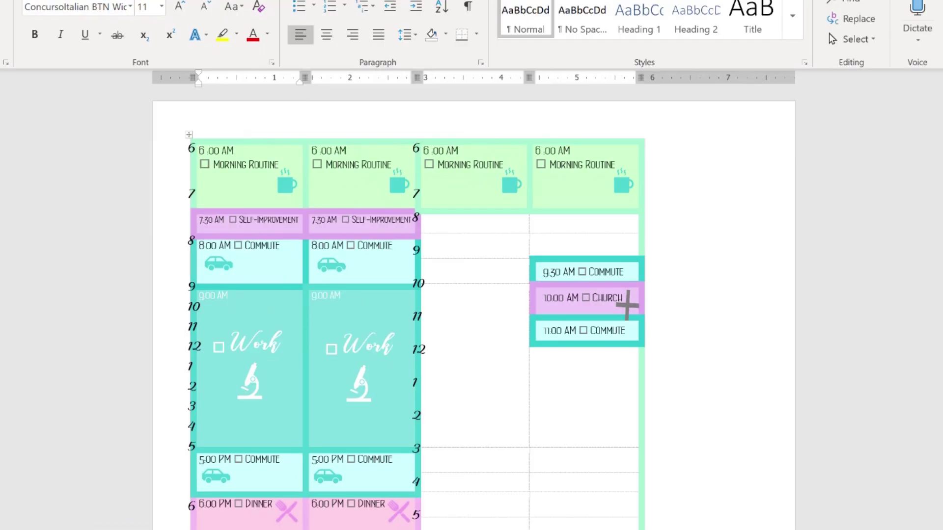
scroll(474, 314, "down", 4)
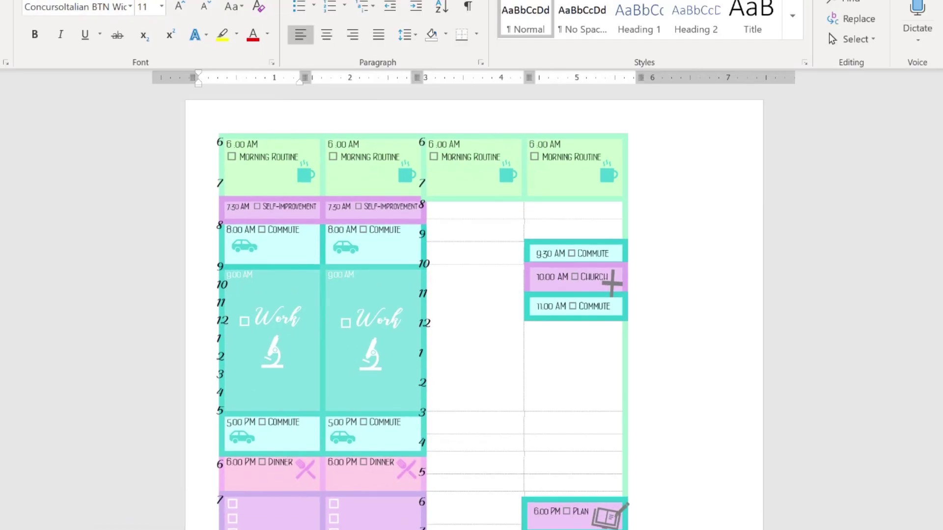